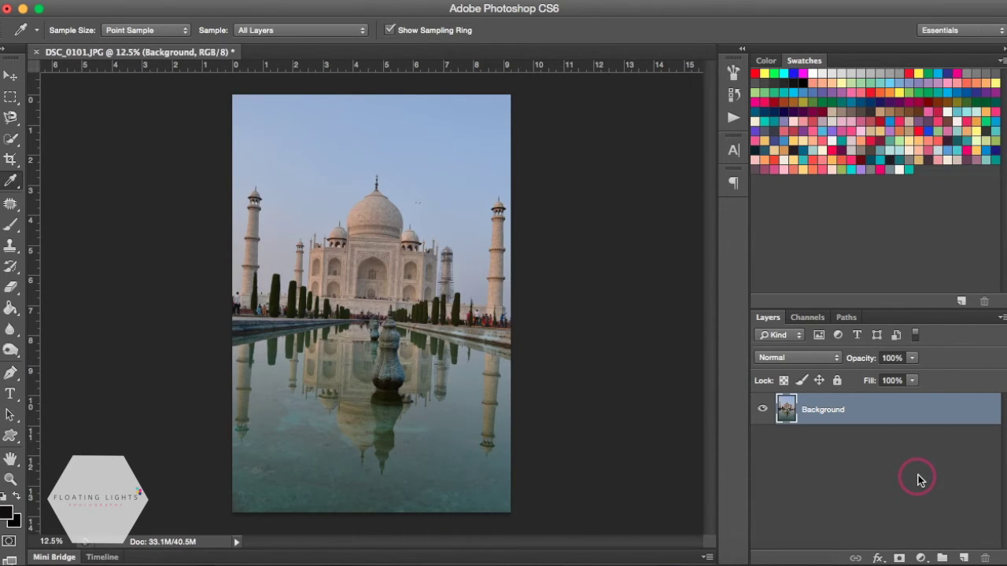
# - Duplicate the Background layer with Ctrl+J and pick the Ruler tool from the Eyedropper group
pyautogui.hotkey('ctrl', 'j')
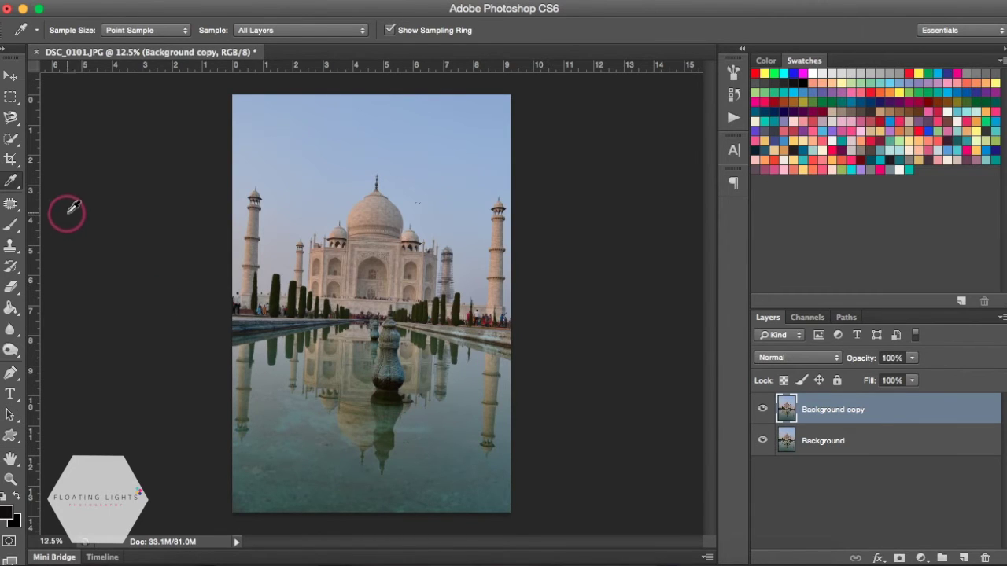
pyautogui.click(11, 185)
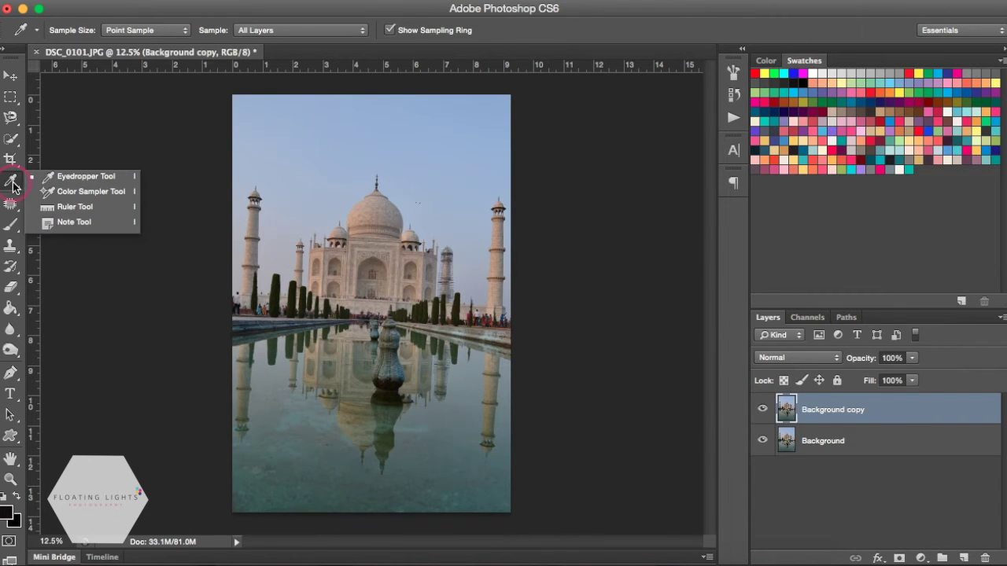
pyautogui.moveTo(12, 185); pyautogui.dragTo(63, 213)
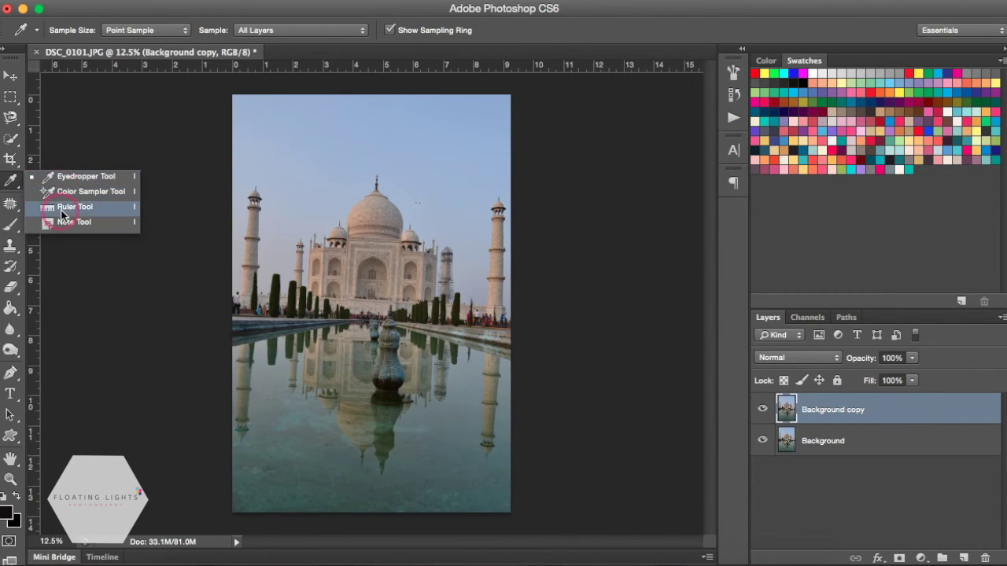
# - Draw a ruler line along the pool's tilted waterline and straighten the Background copy to it
pyautogui.click(63, 212)
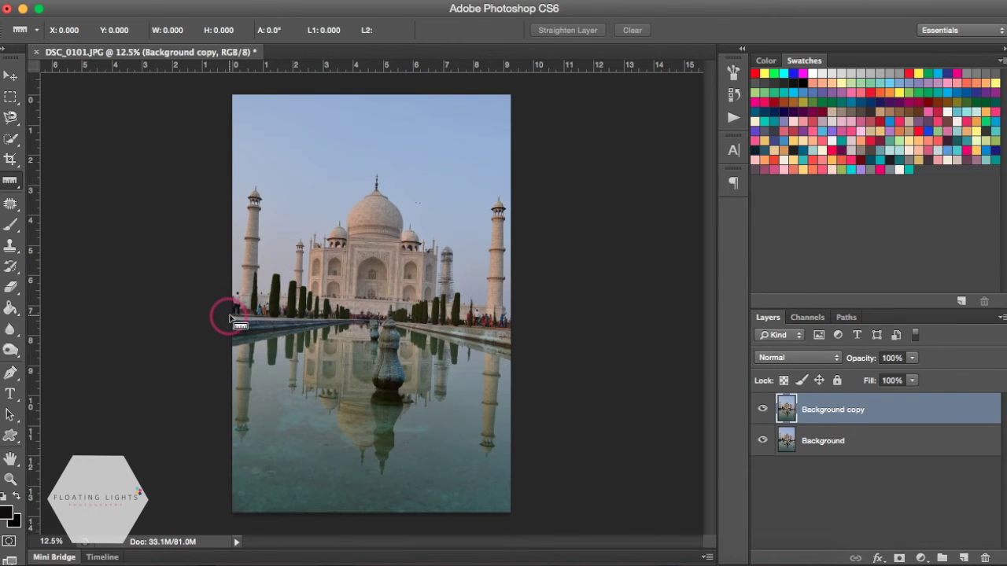
pyautogui.moveTo(230, 318)
pyautogui.mouseDown()
pyautogui.moveTo(212, 316)
pyautogui.moveTo(511, 330)
pyautogui.mouseUp()
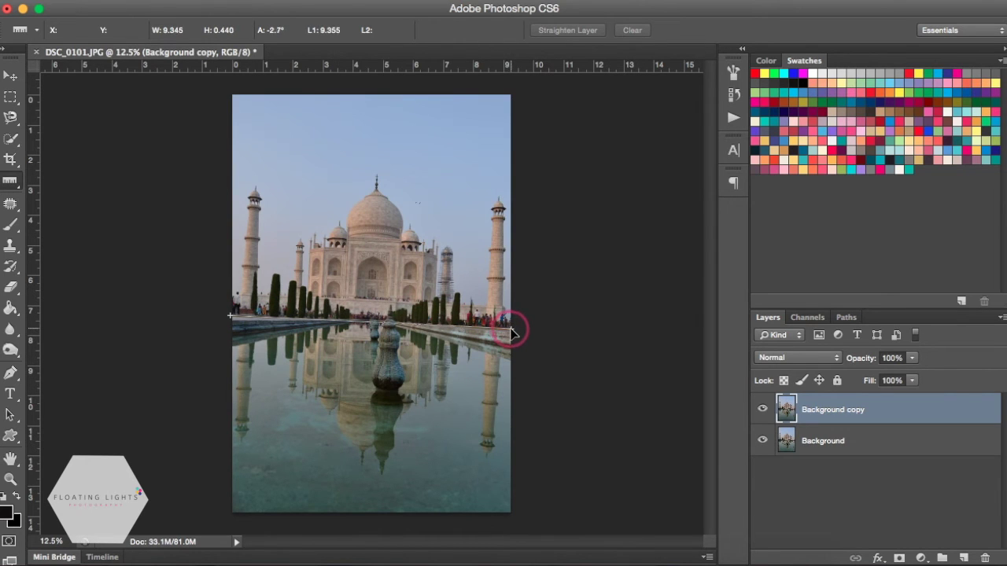
pyautogui.moveTo(512, 331); pyautogui.dragTo(512, 332)
pyautogui.moveTo(512, 332); pyautogui.dragTo(514, 332)
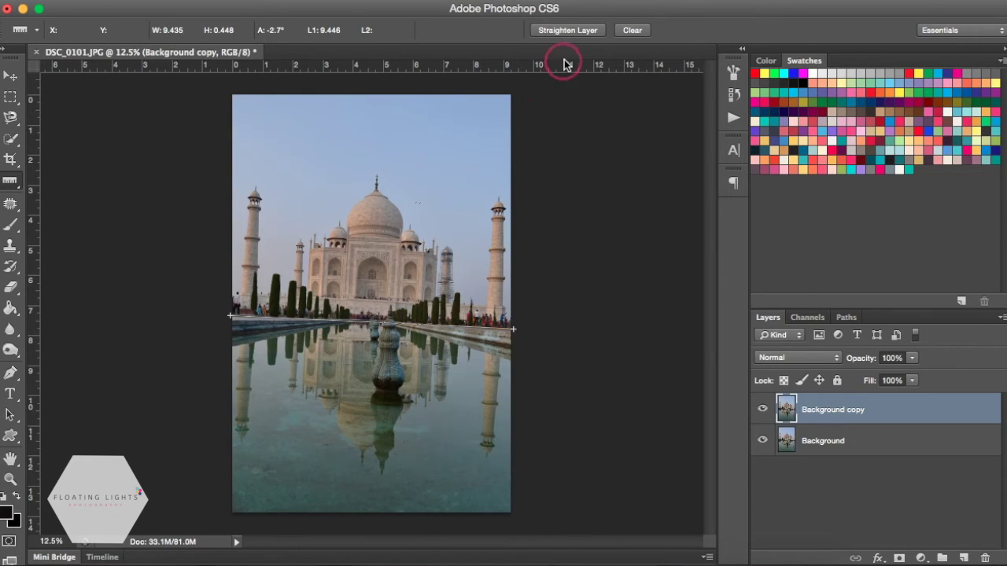
pyautogui.click(566, 31)
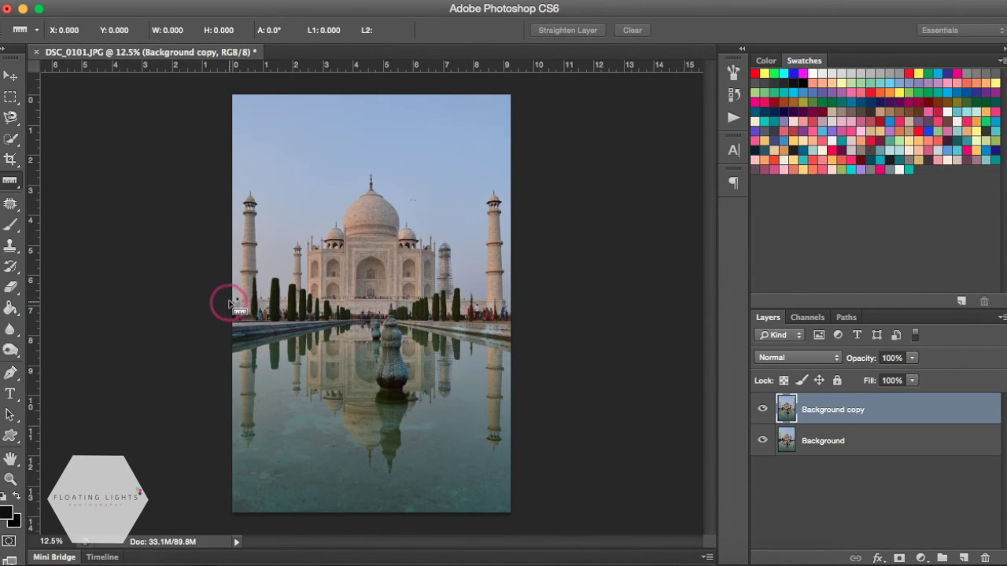
# - Re-measure the waterline with the ruler and straighten the layer again to remove residual tilt
pyautogui.moveTo(228, 302)
pyautogui.mouseDown()
pyautogui.moveTo(512, 315)
pyautogui.moveTo(512, 300)
pyautogui.mouseUp()
pyautogui.click(561, 33)
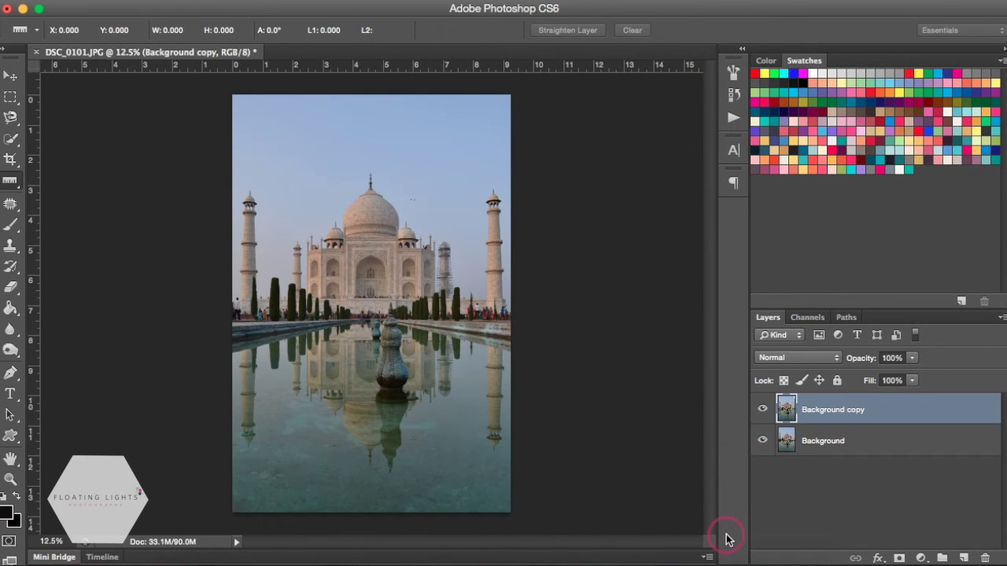
# - Toggle layer visibility, leaving the original Background hidden to expose the transparent right edge
pyautogui.click(762, 410)
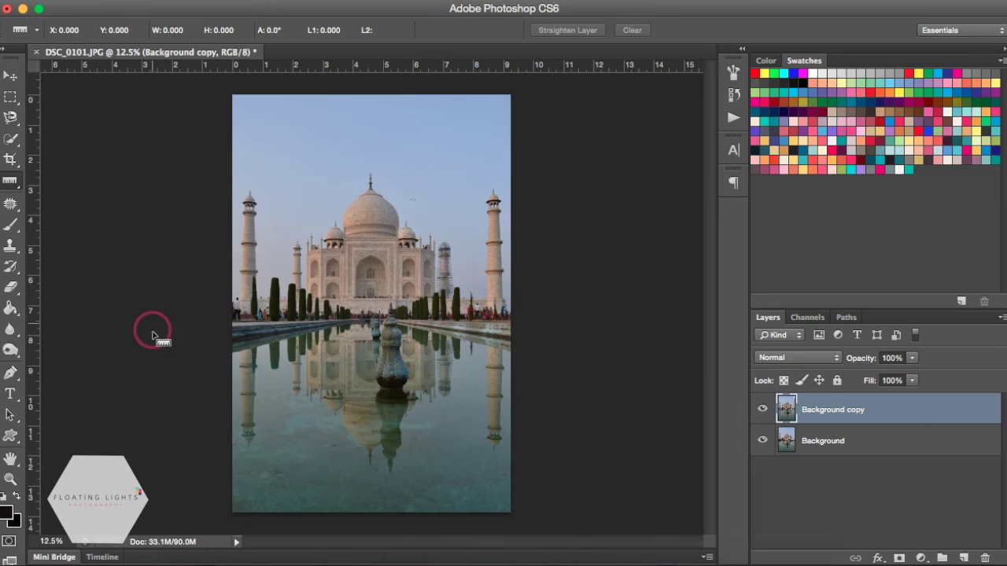
pyautogui.click(763, 443)
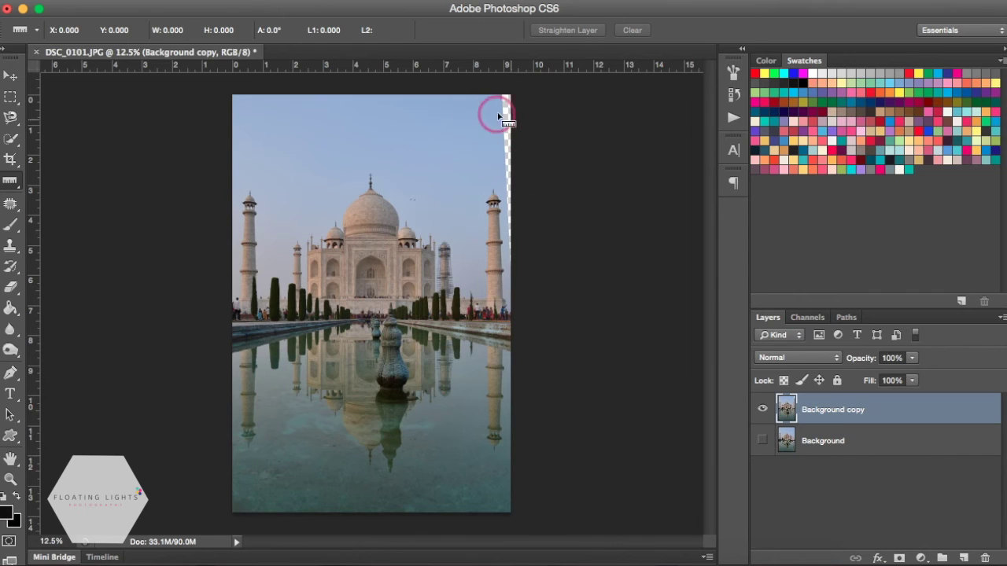
# - Clone Stamp sky from two spots beside the gap over the transparent right-edge strip
pyautogui.click(11, 248)
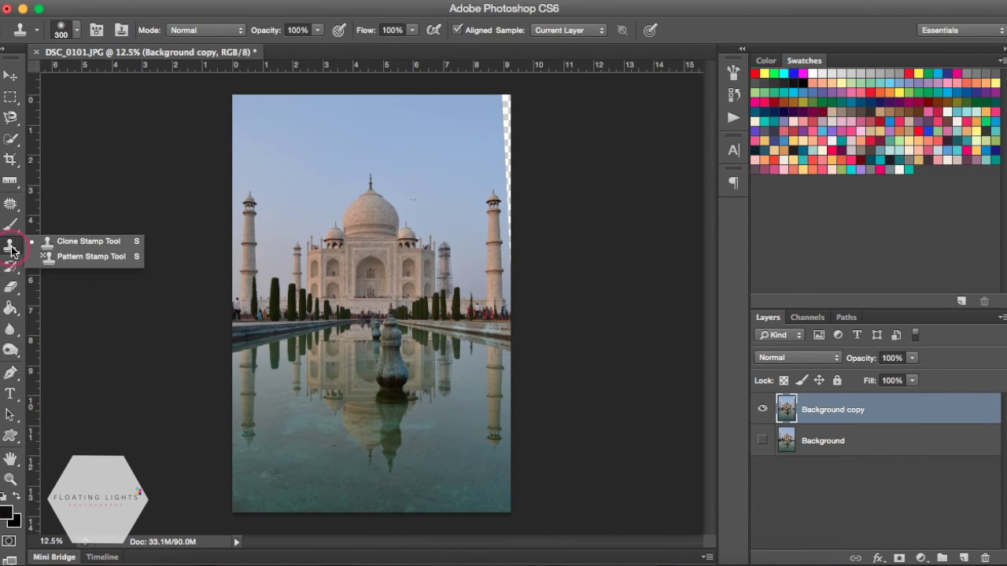
pyautogui.click(69, 236)
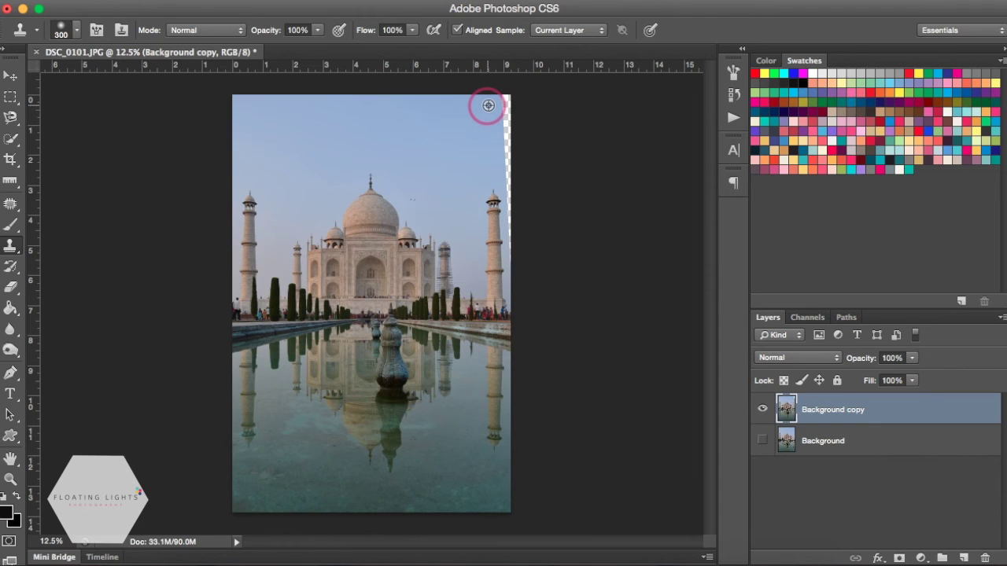
pyautogui.keyDown('alt'); pyautogui.click(488, 106); pyautogui.keyUp('alt')
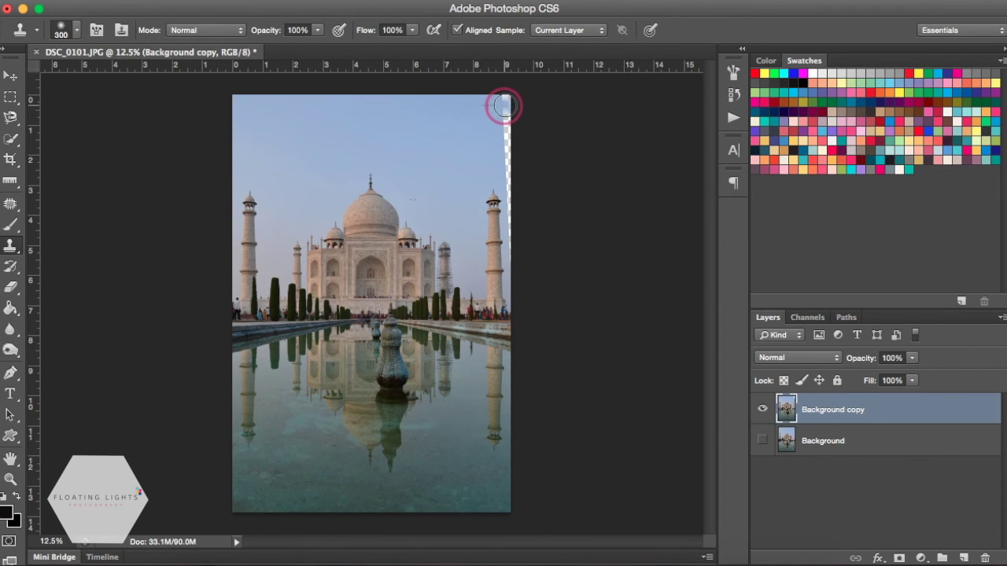
pyautogui.moveTo(499, 99); pyautogui.dragTo(509, 146)
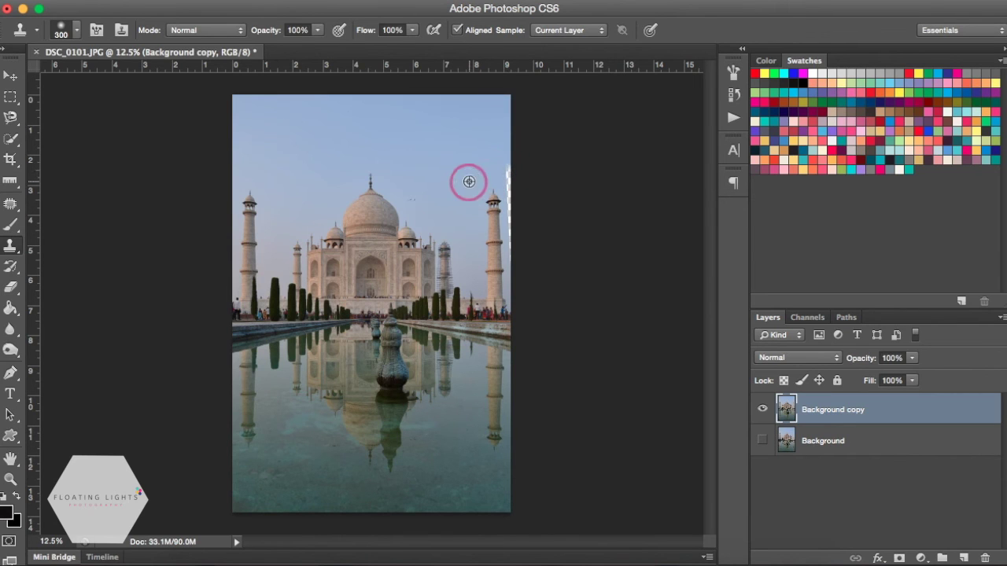
pyautogui.keyDown('alt'); pyautogui.click(469, 181); pyautogui.keyUp('alt')
pyautogui.moveTo(511, 170); pyautogui.dragTo(520, 265)
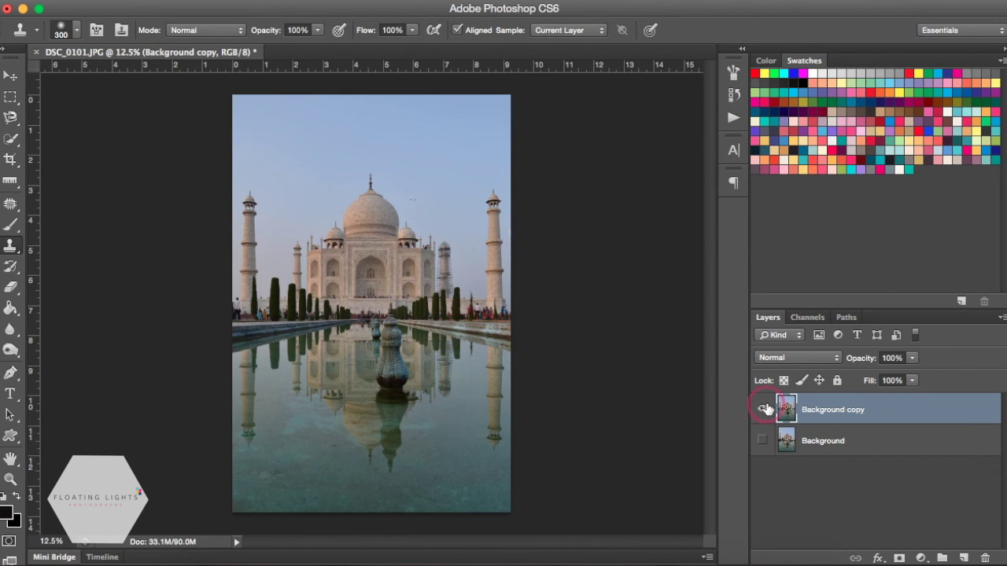
# - Show the Background layer again and return to the Ruler tool
pyautogui.click(764, 442)
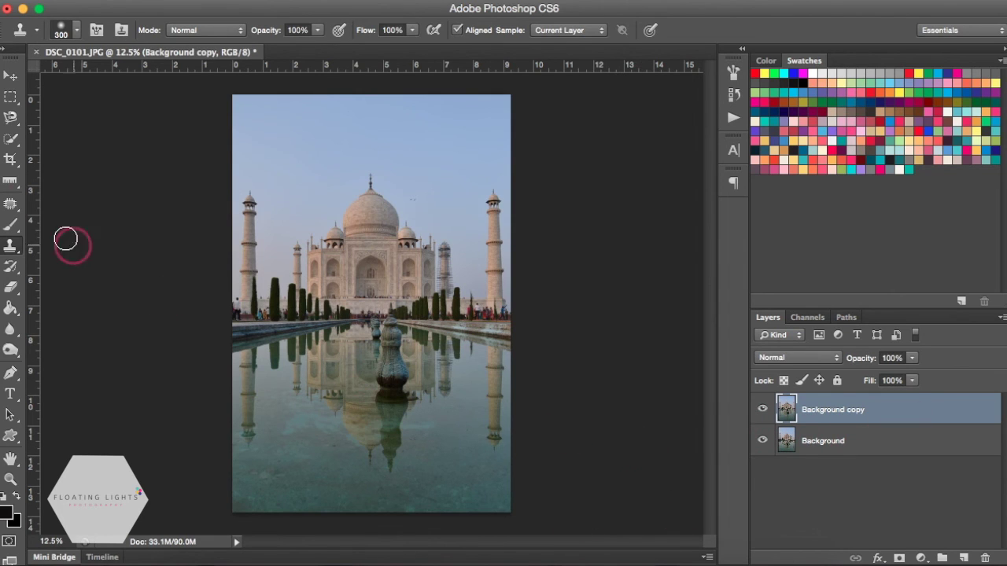
pyautogui.click(10, 180)
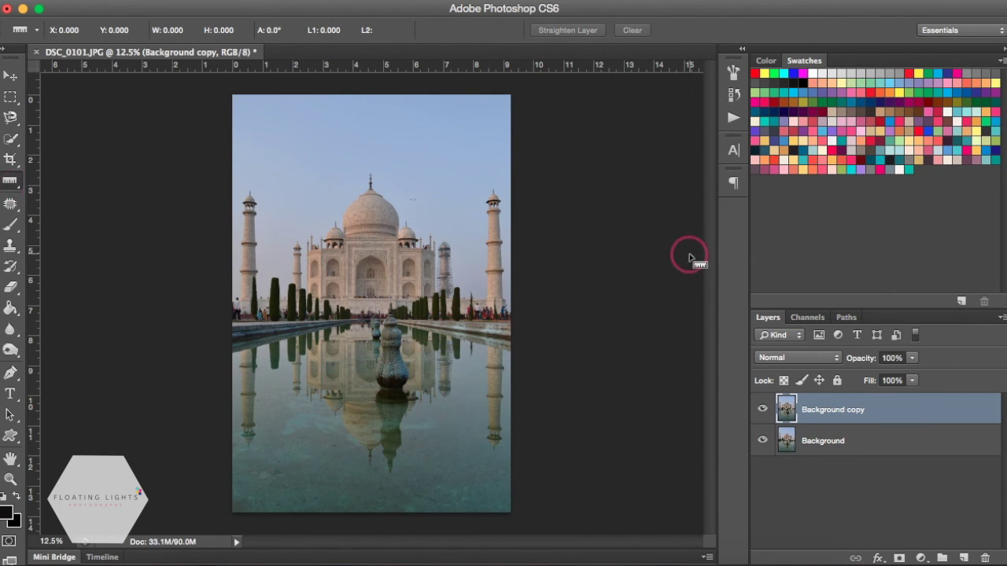